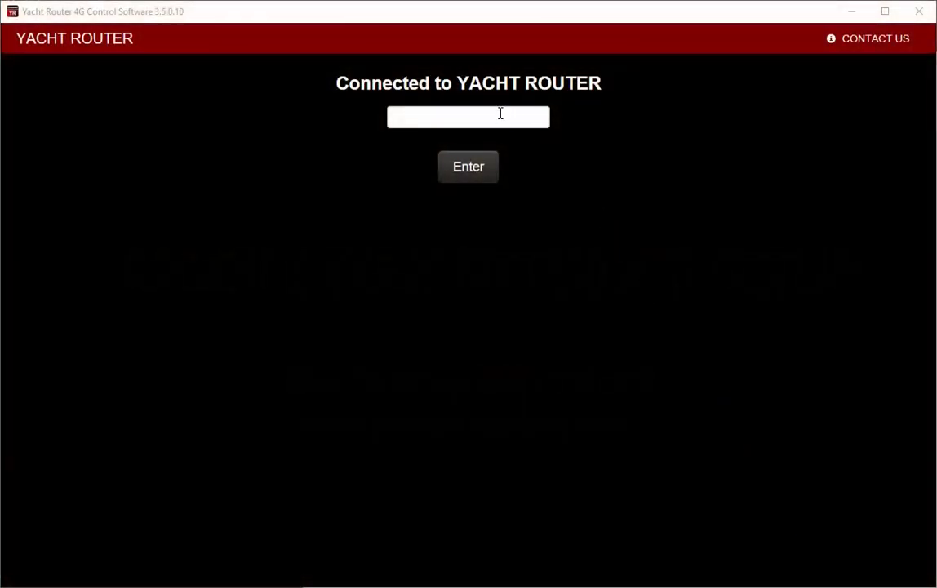
Log in to the router by entering the access password
left_click(501, 115)
type("••••")
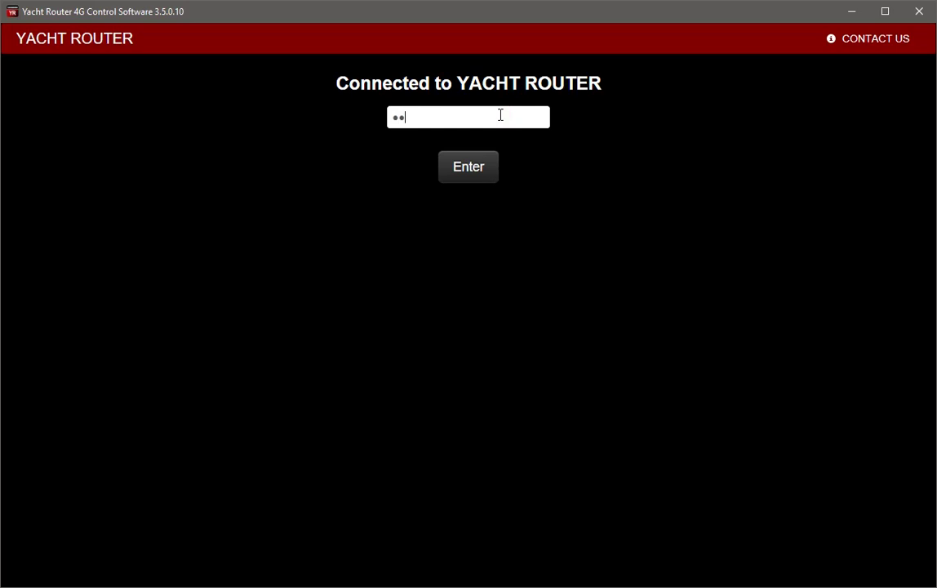
left_click(479, 174)
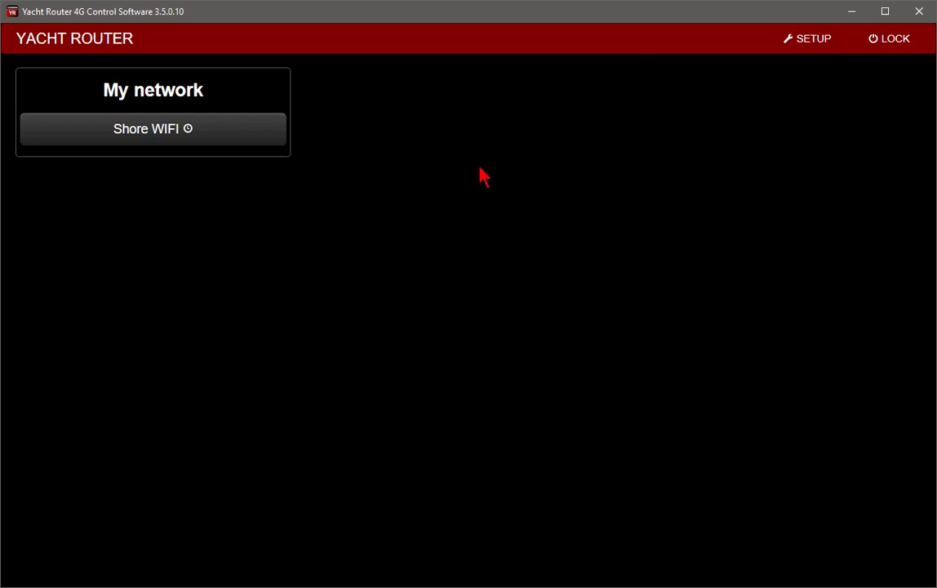
Open the setup of the Mobile WAN network, rename it "My SIM card" and save the name
left_click(817, 41)
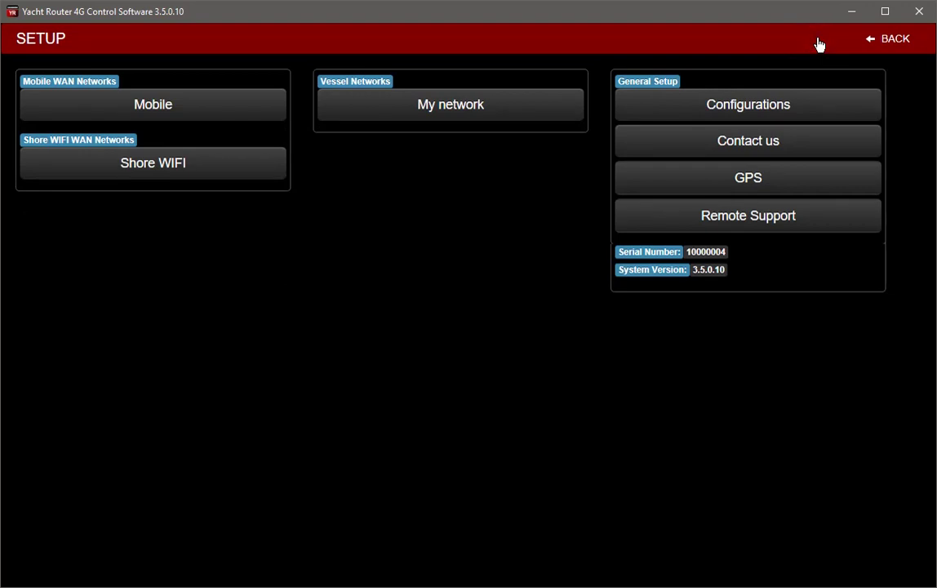
left_click(175, 110)
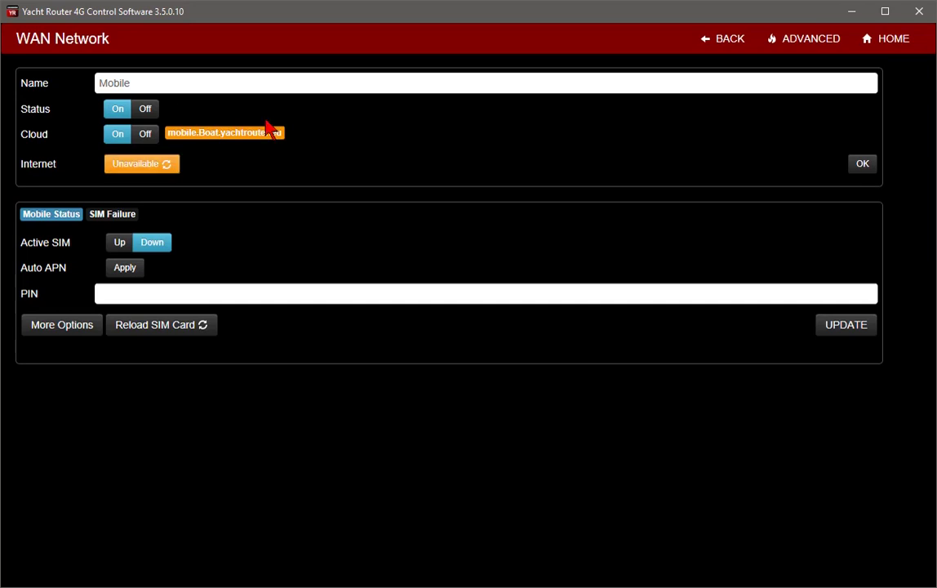
left_click(143, 81)
double_click(151, 81)
type("M")
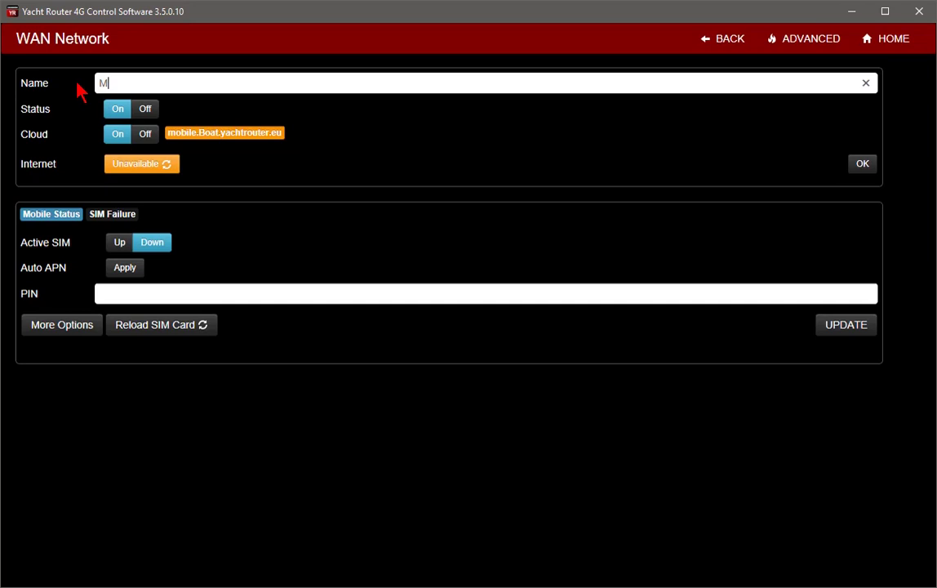
type("y SIM ca")
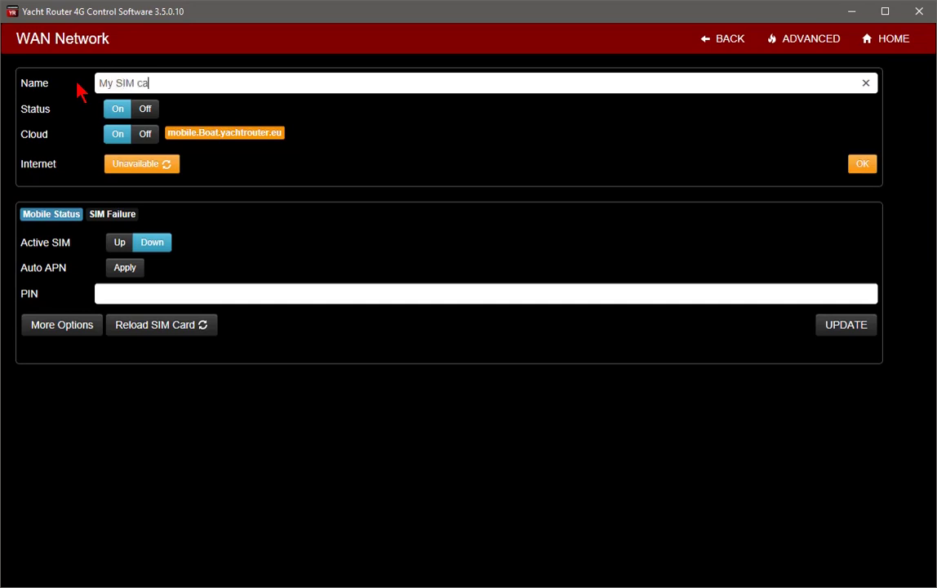
type("rd")
left_click(863, 165)
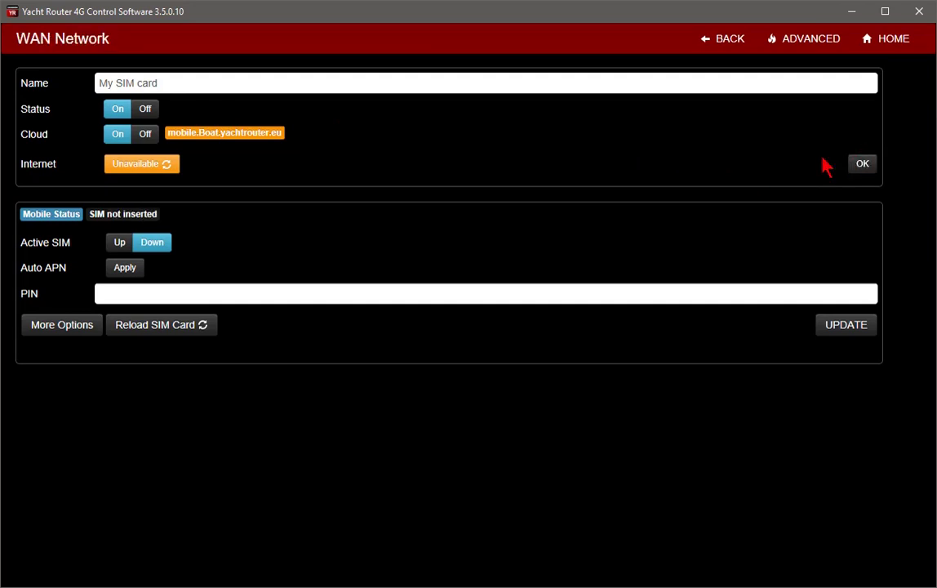
Reload the SIM card of the mobile network and apply the Auto APN settings
left_click(112, 294)
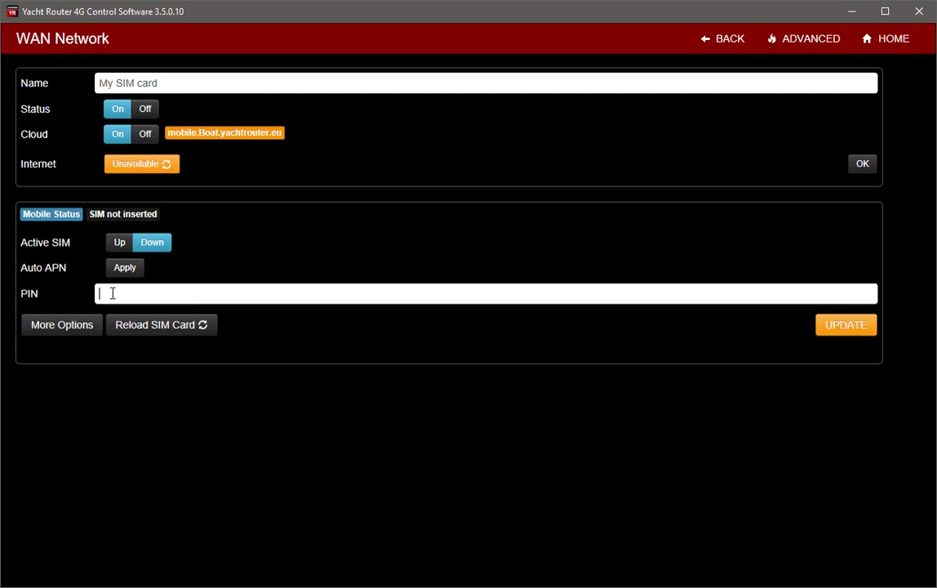
left_click(236, 330)
left_click(186, 325)
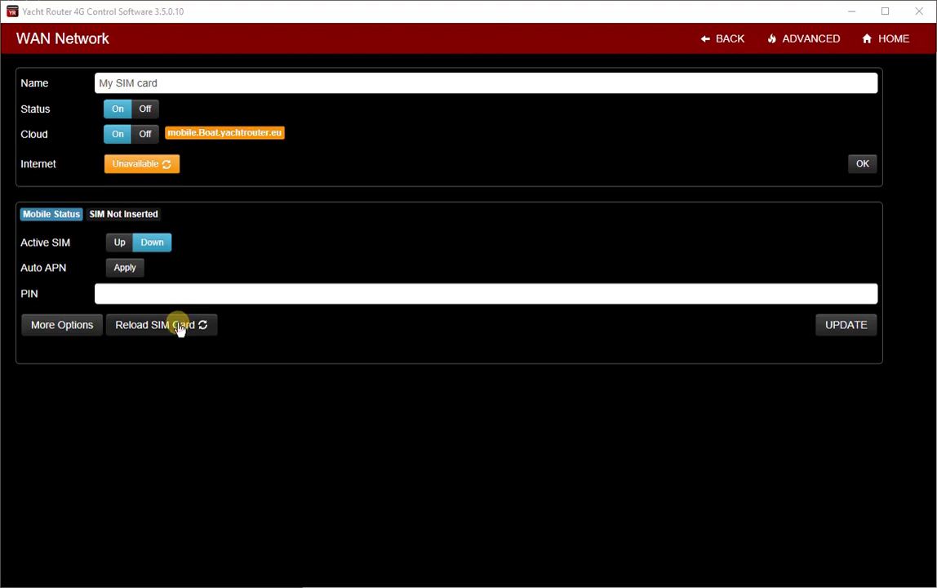
left_click(180, 326)
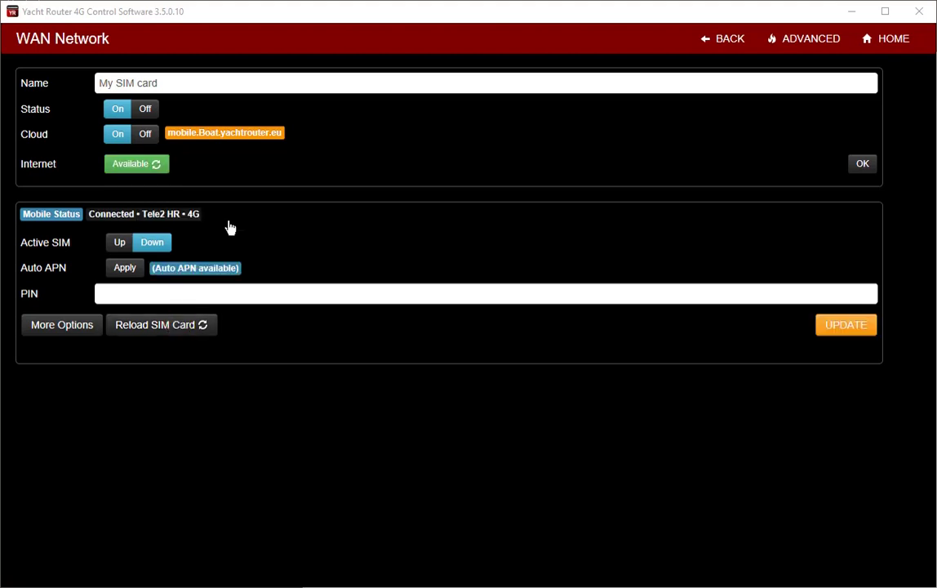
left_click(120, 274)
Turn on Roaming and Keep Alive in the additional options of the SIM card and update the settings
left_click(65, 327)
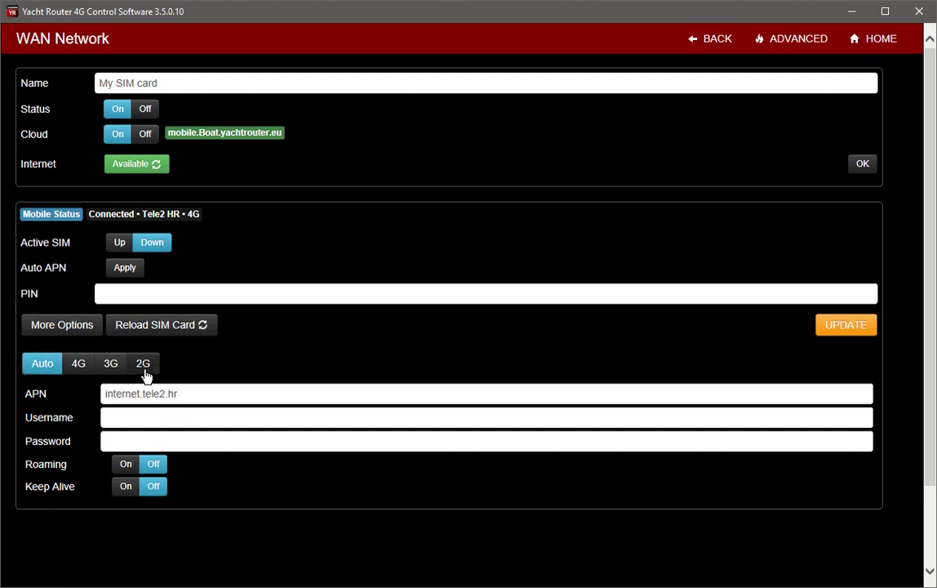
left_click(127, 465)
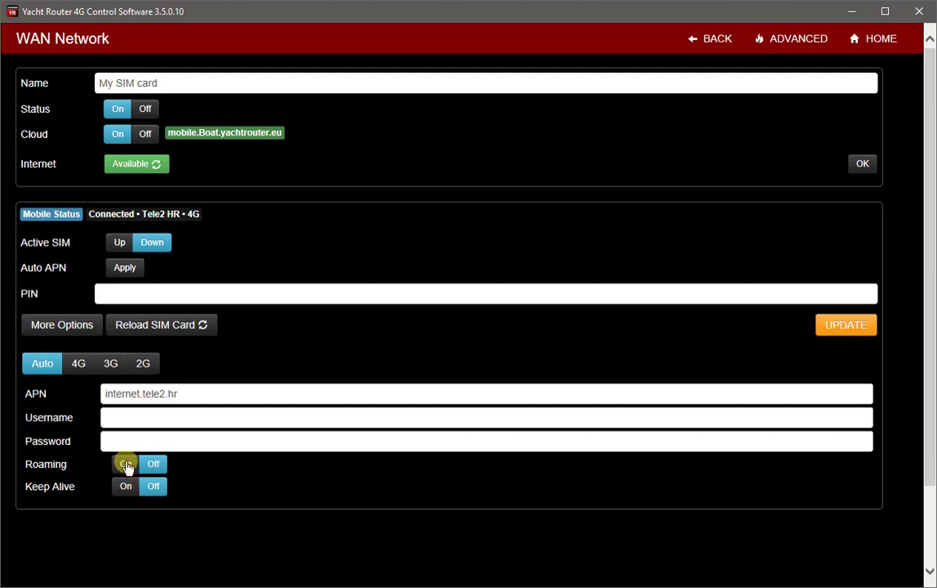
left_click(126, 465)
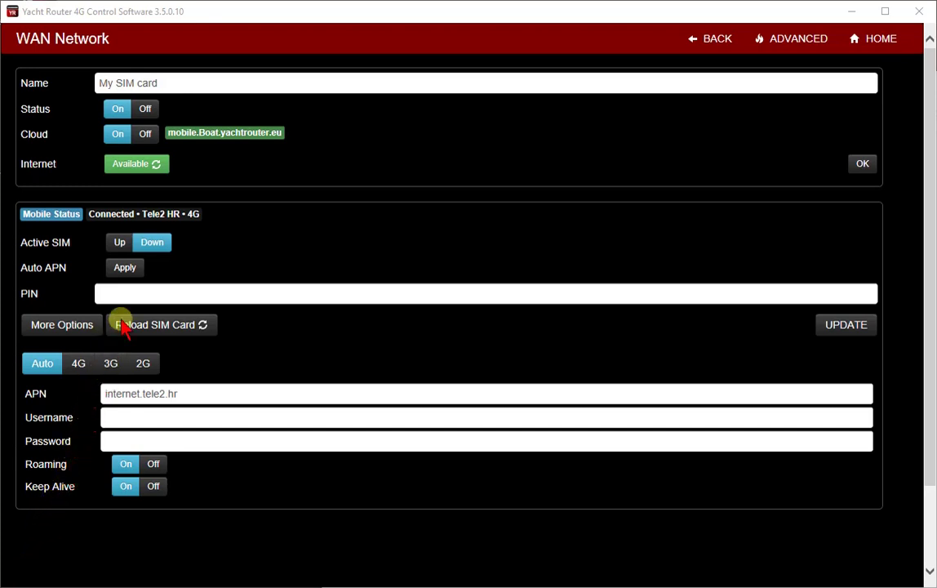
Examine the detailed mobile status of the SIM connection, and collapse the status details and additional options
left_click(163, 217)
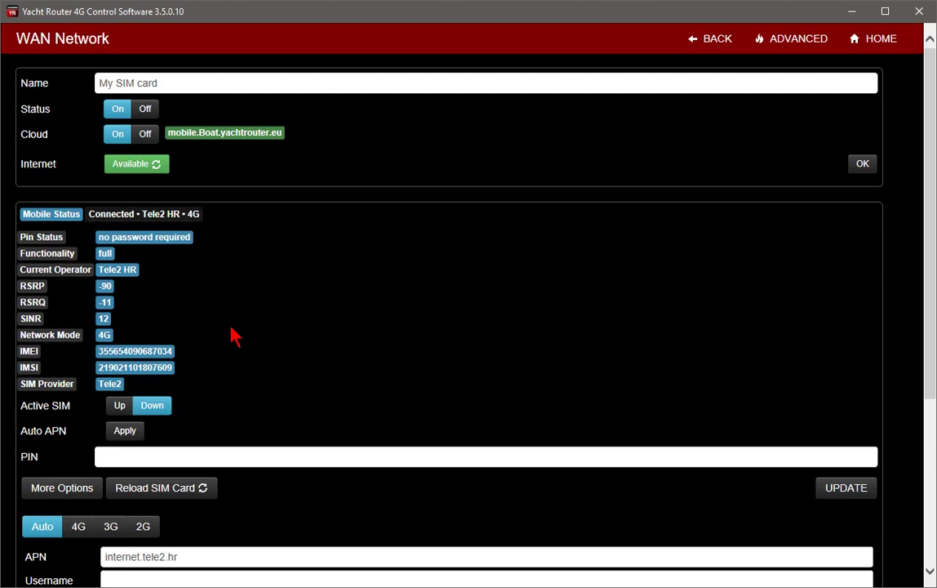
left_click(209, 240)
left_click(178, 215)
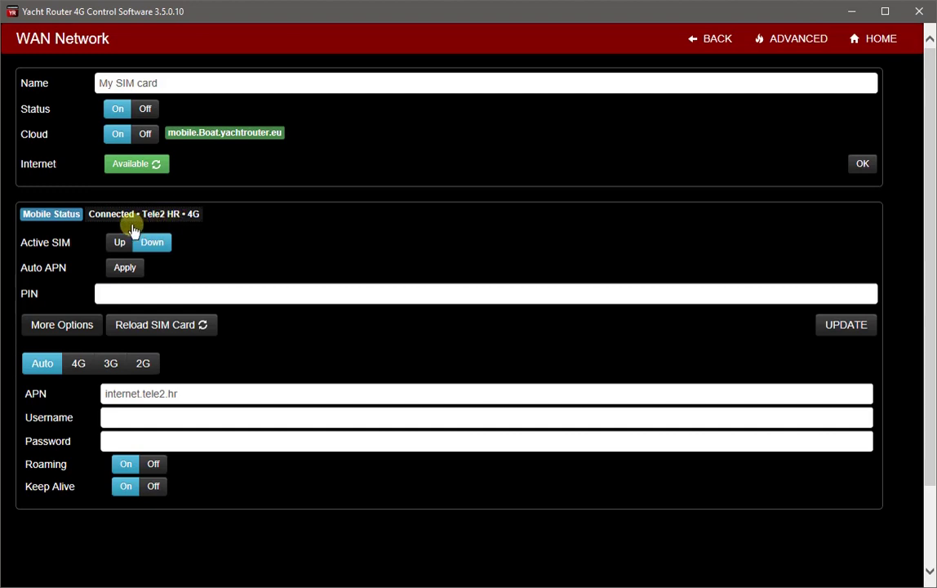
left_click(49, 326)
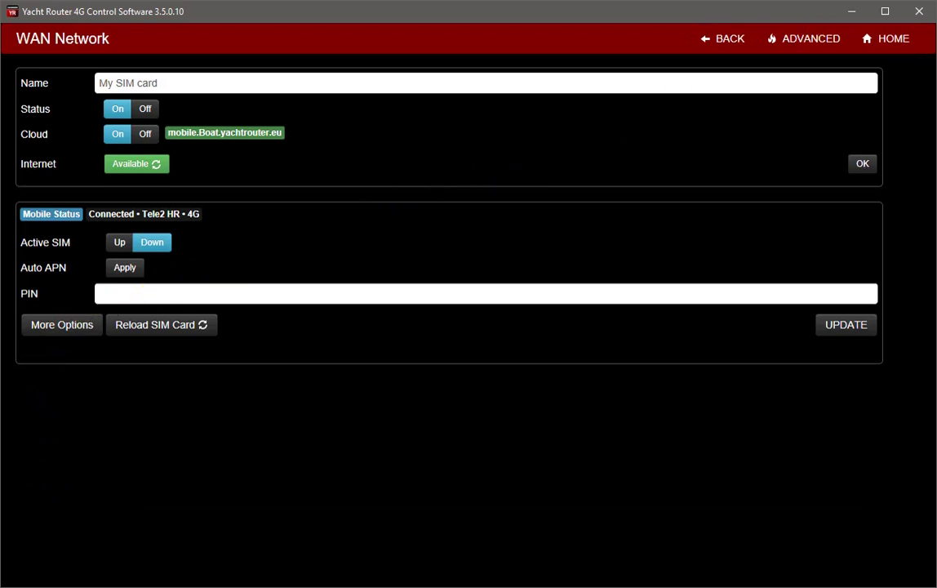
Show the advanced WAN settings and view the traffic figures in MB, KB and GB
left_click(805, 39)
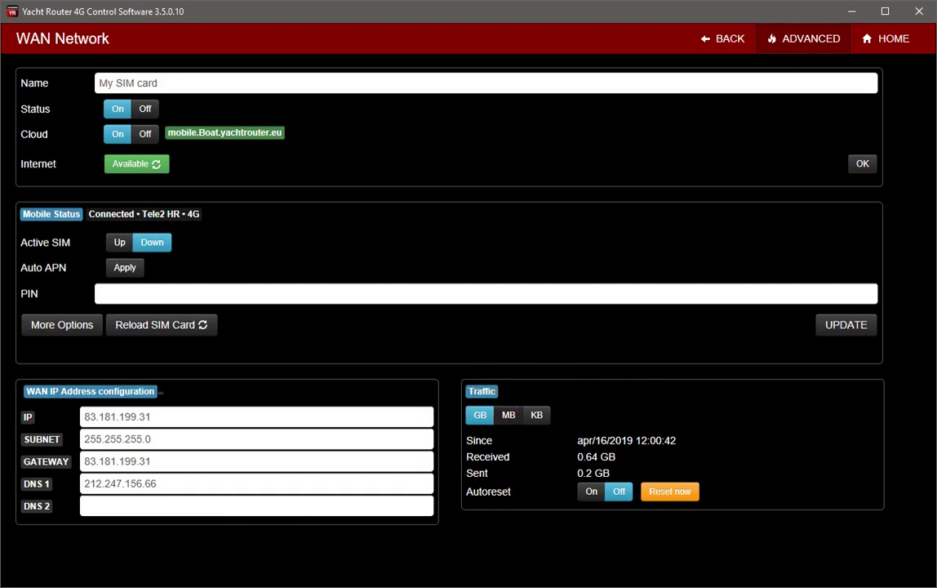
left_click(506, 416)
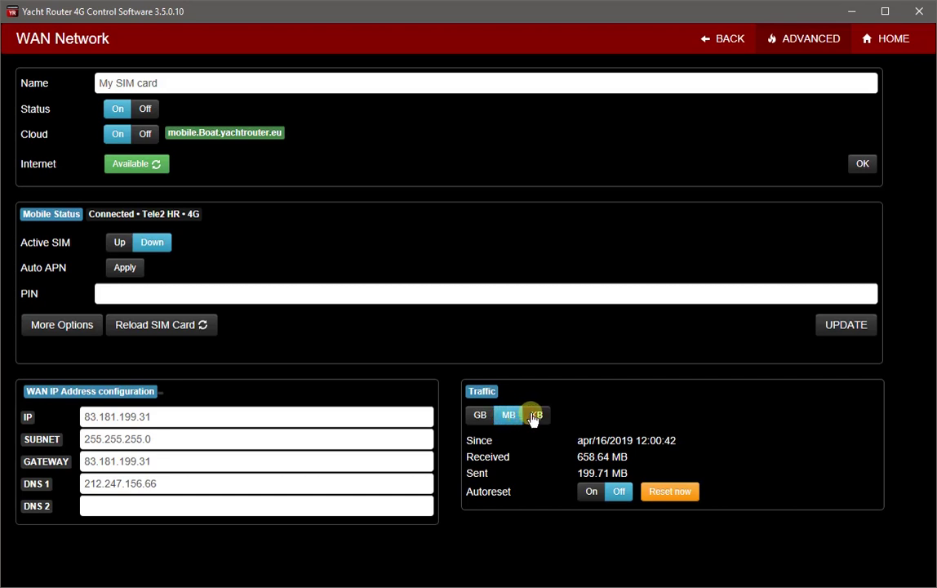
left_click(536, 416)
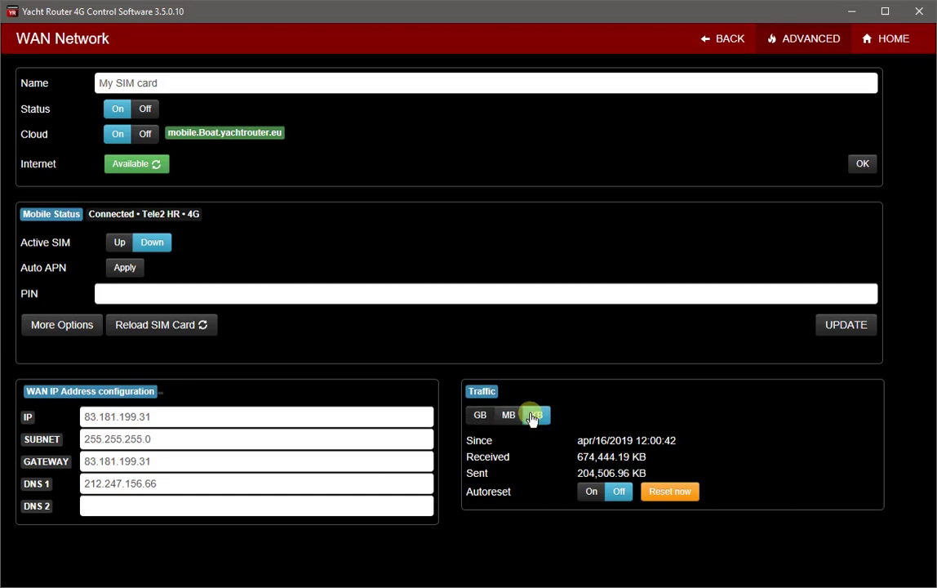
left_click(479, 416)
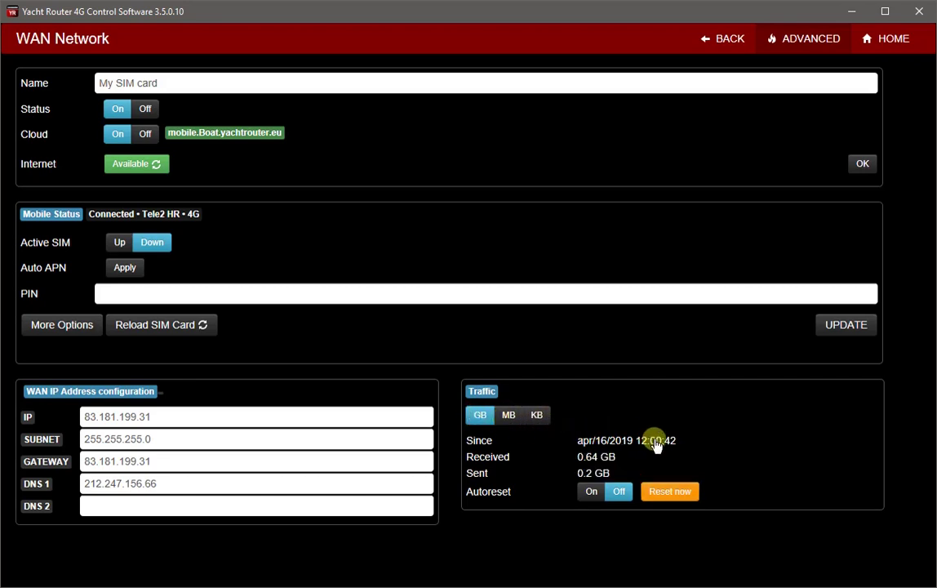
Reset the traffic counter, turn on its Autoreset and hide the advanced settings
left_click(670, 497)
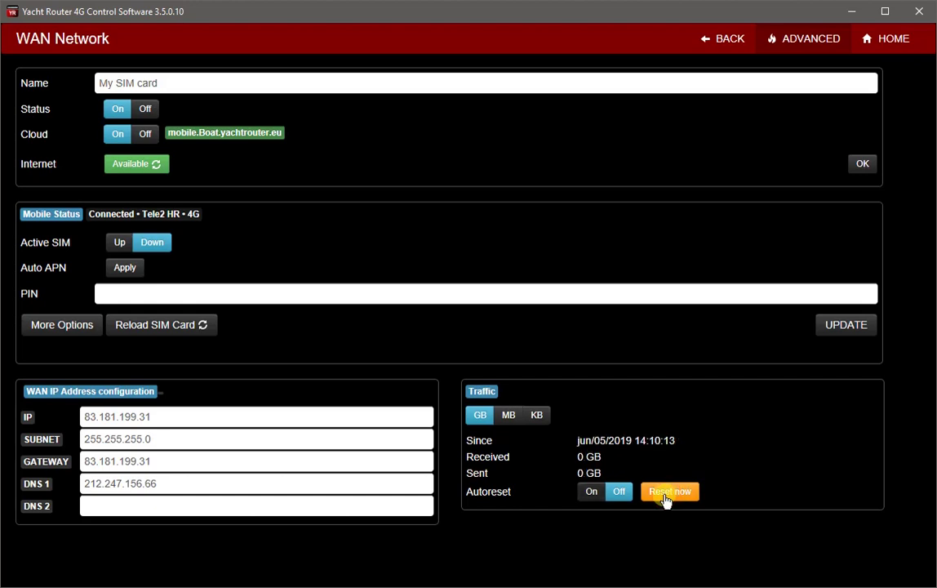
left_click(590, 494)
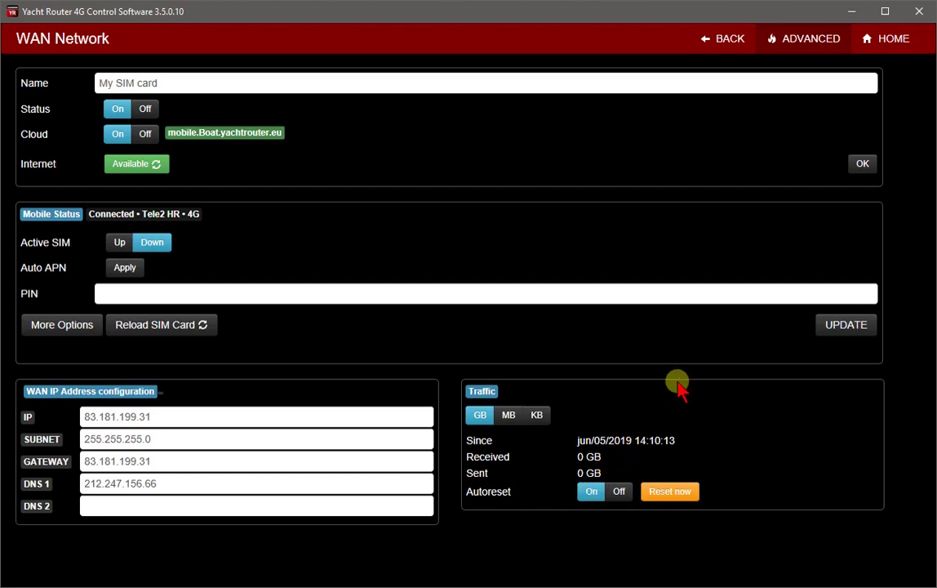
left_click(801, 43)
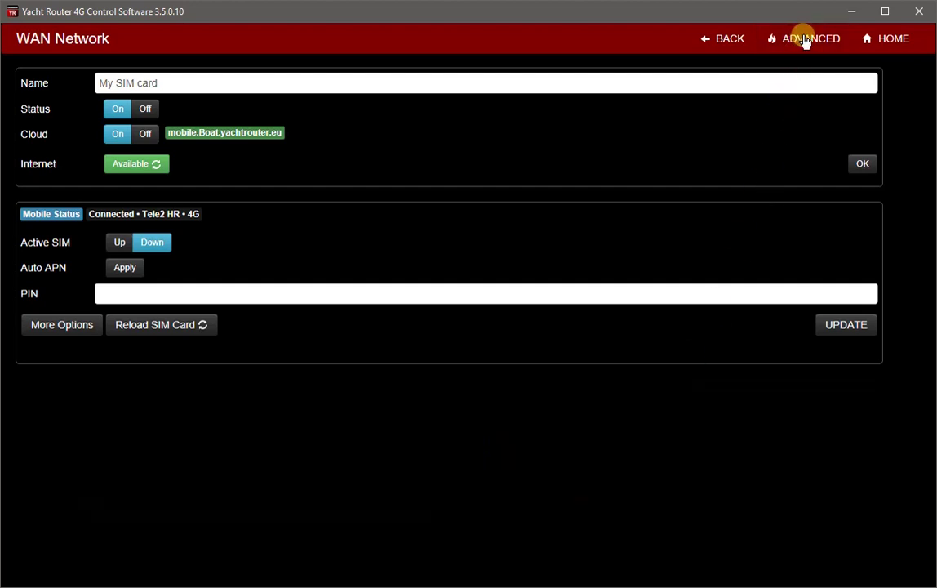
Select My SIM card as the internet source for My network on the home screen, and lock the router control
left_click(889, 40)
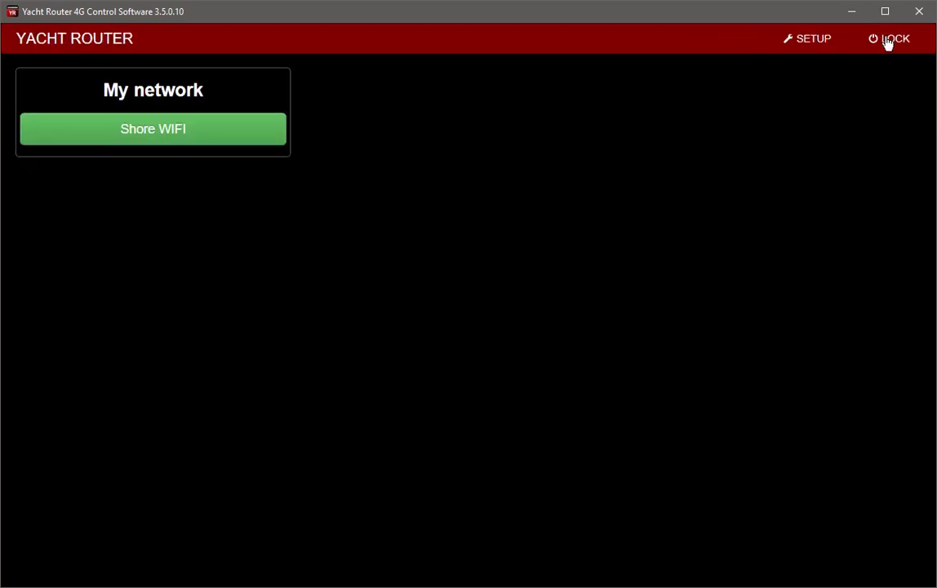
left_click(197, 132)
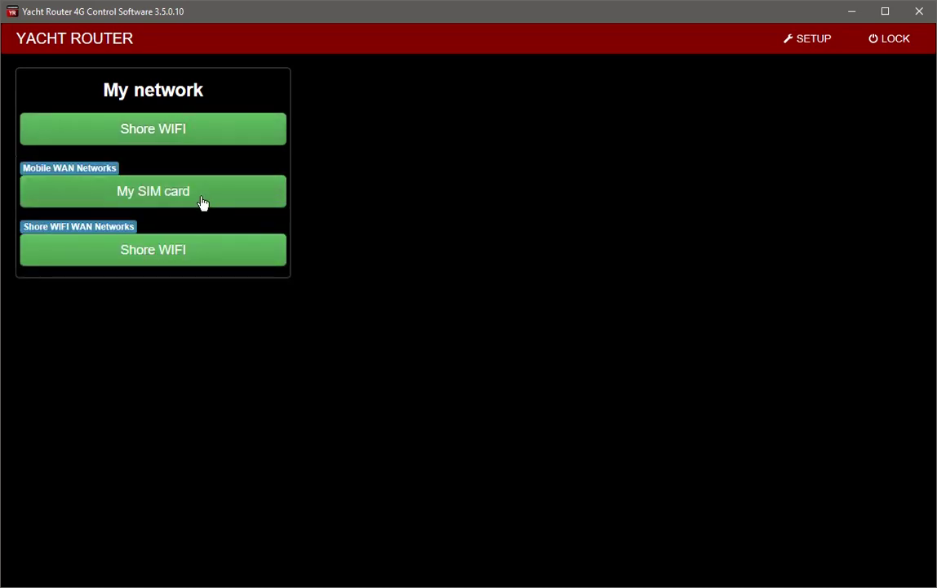
left_click(203, 203)
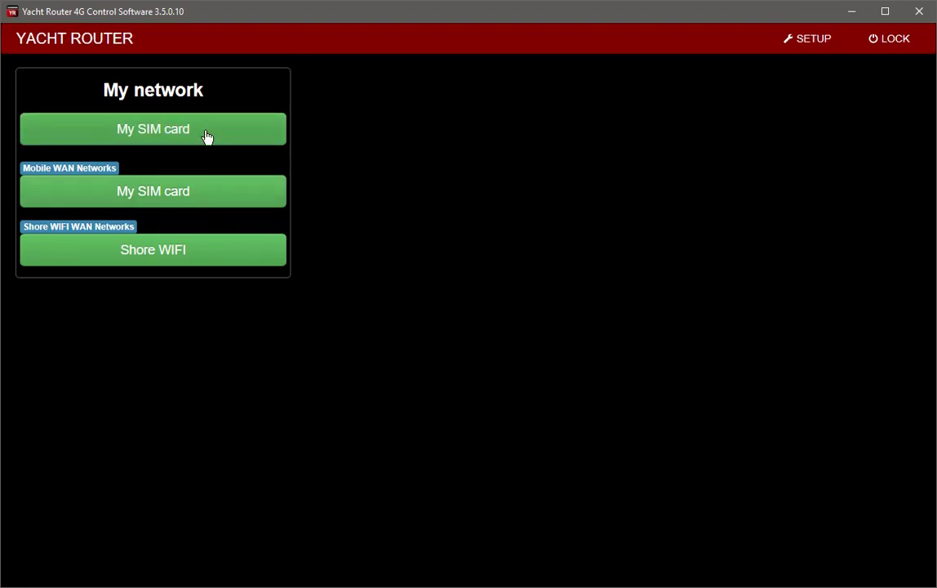
left_click(206, 132)
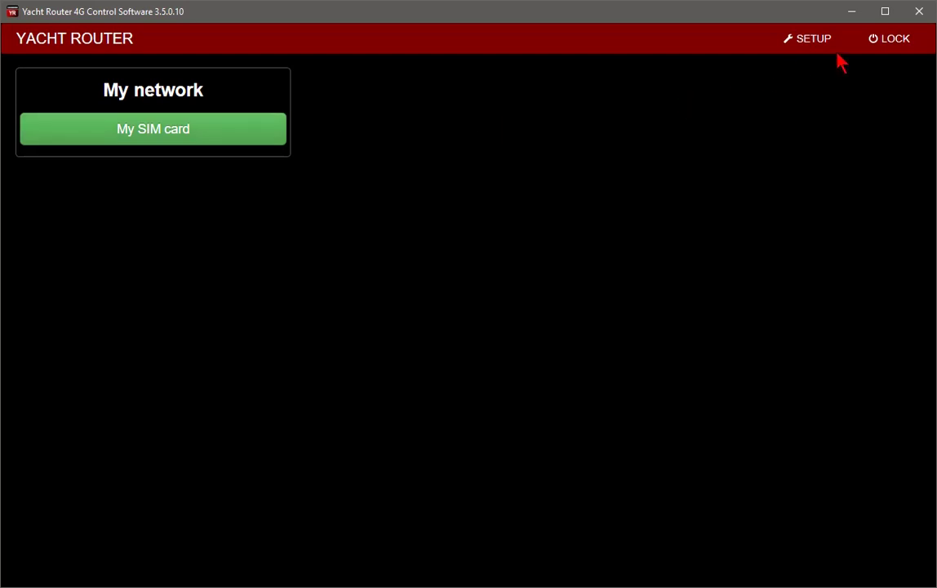
left_click(888, 49)
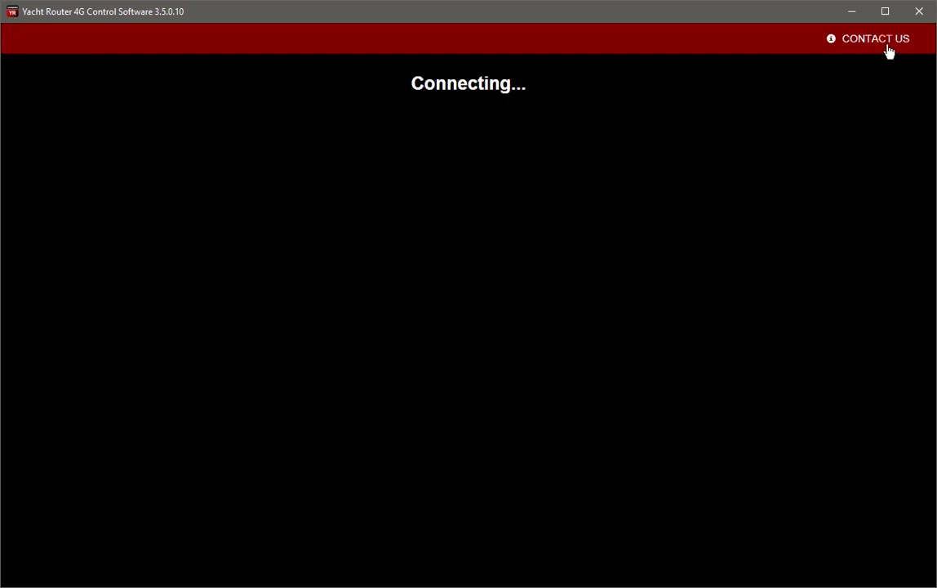